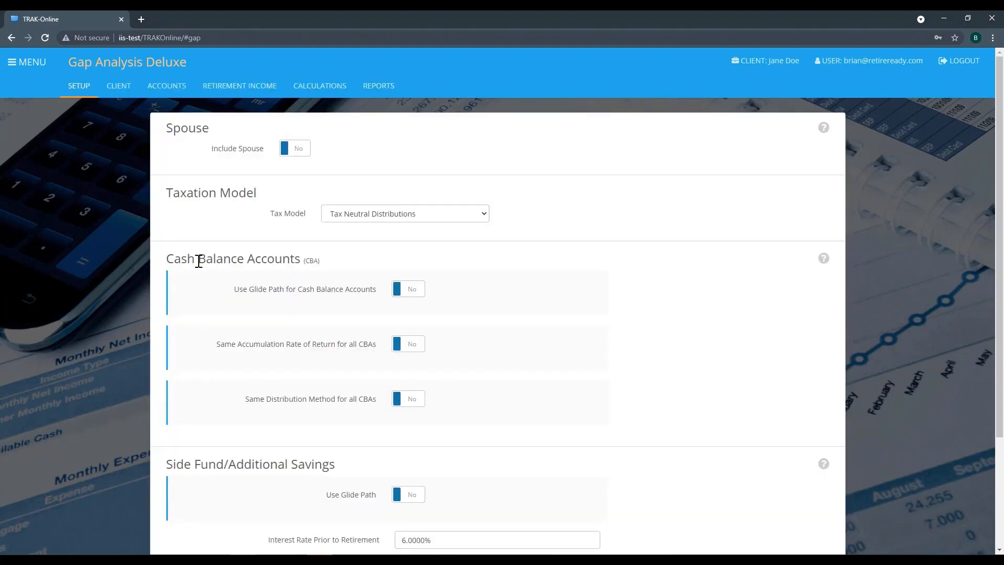
Review the client's personal, retirement plan and federal savings entries, the Roth account, and the retirement income need.
click(119, 89)
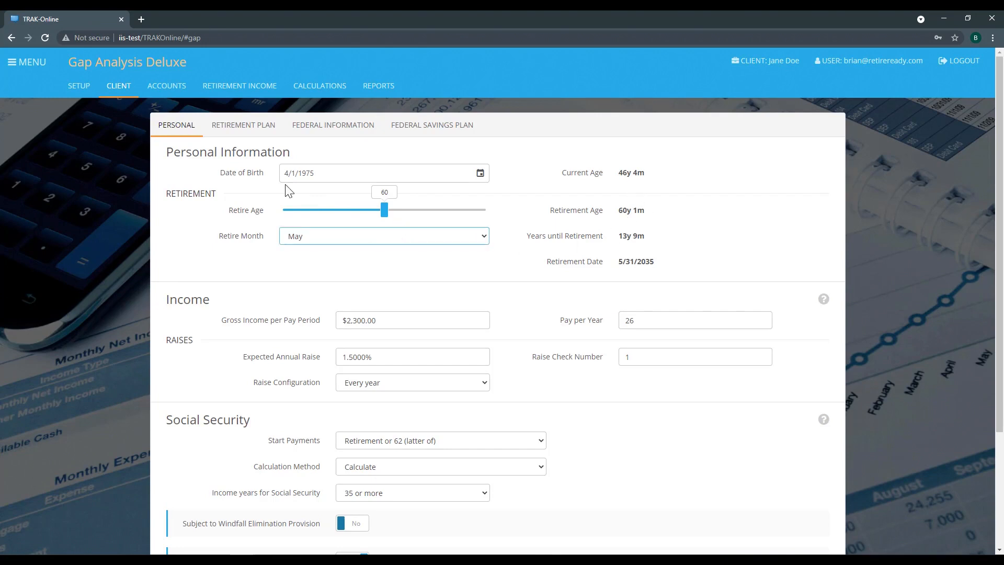
click(227, 128)
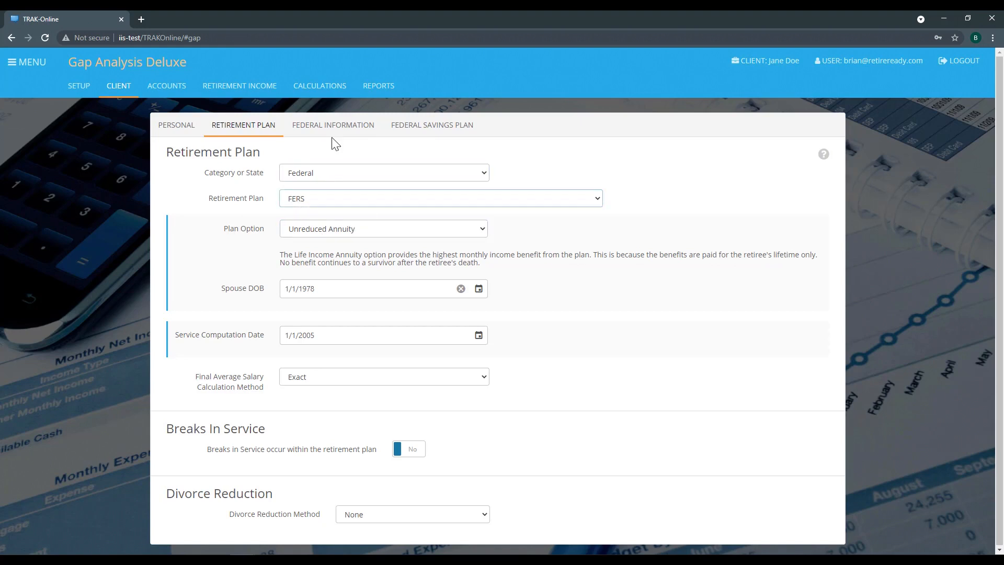
click(458, 131)
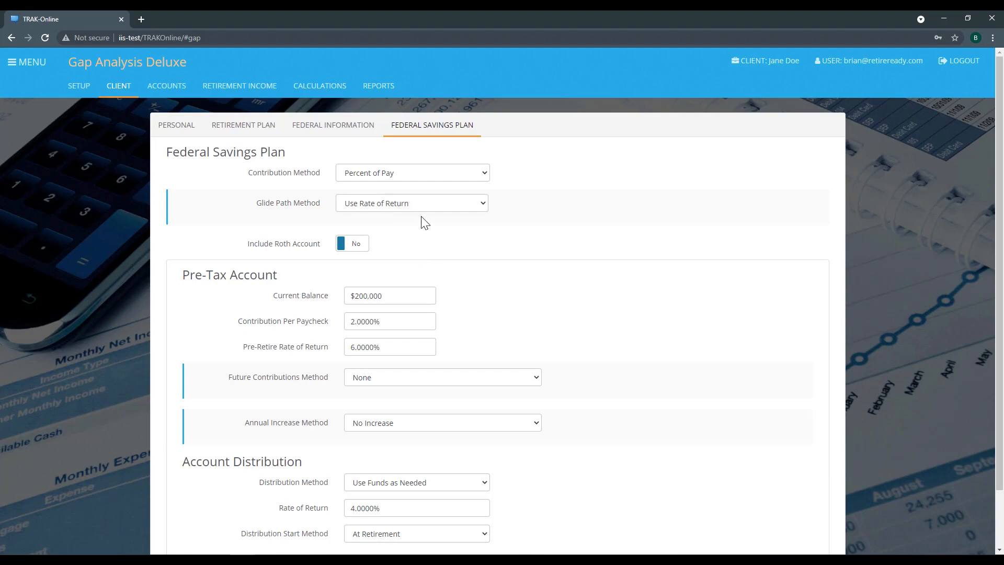
click(155, 92)
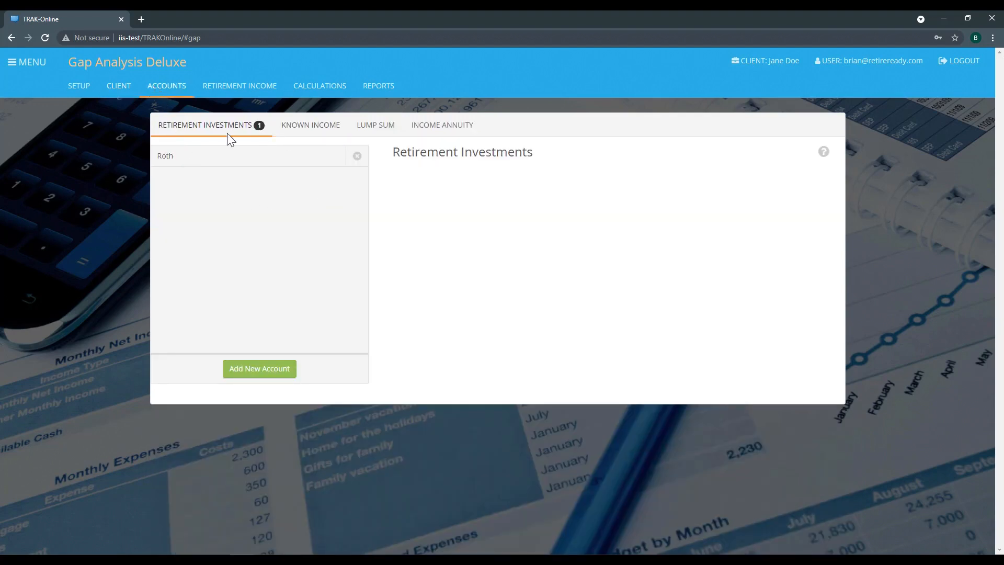
click(270, 156)
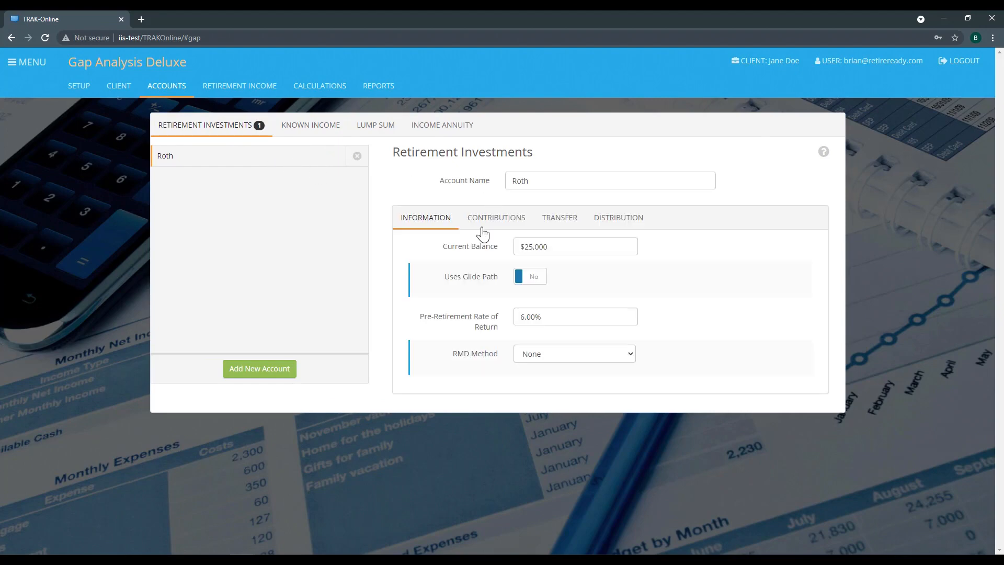
click(265, 90)
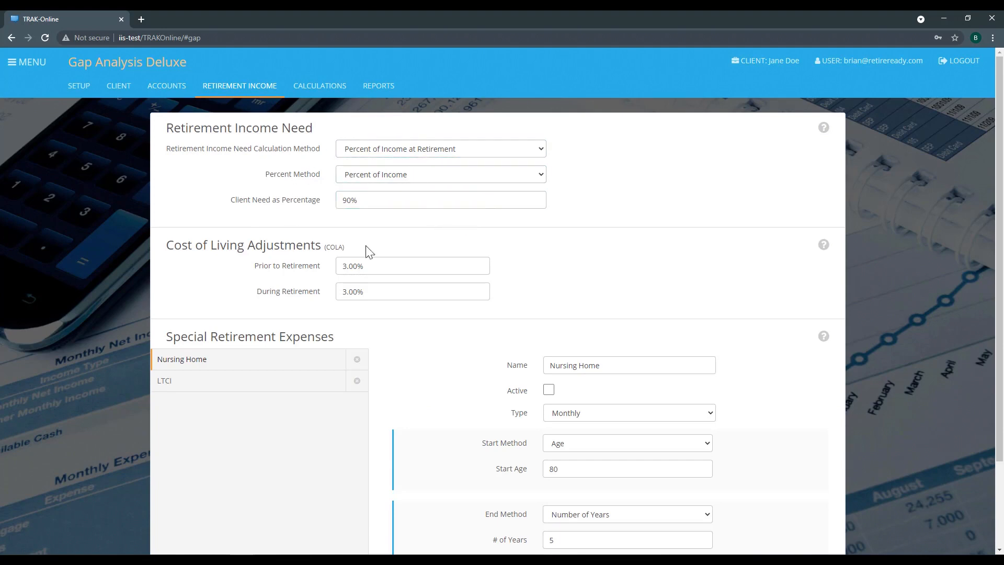
click(348, 207)
Open the Retirement Years calculation and display its Scenario Editor.
click(314, 93)
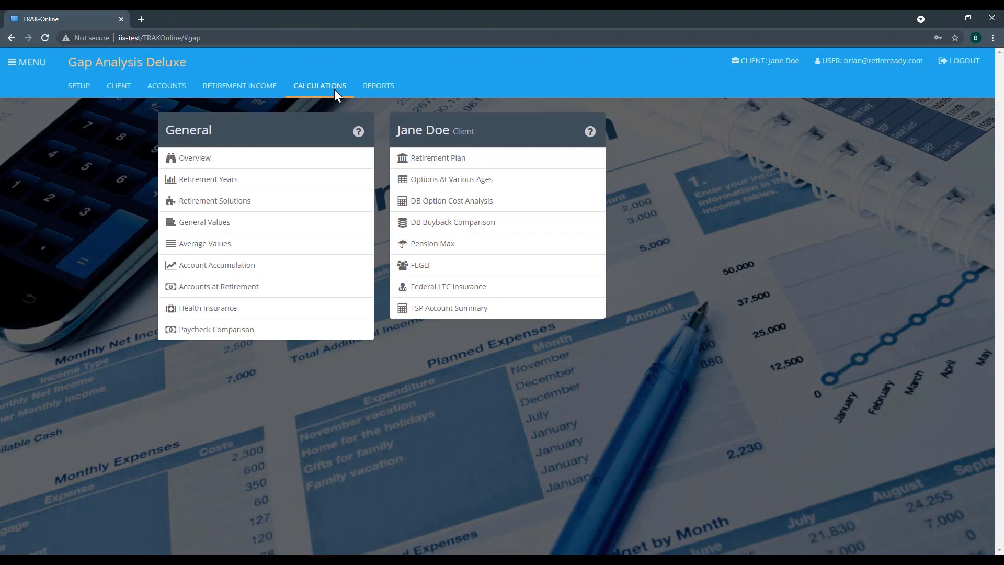
click(208, 184)
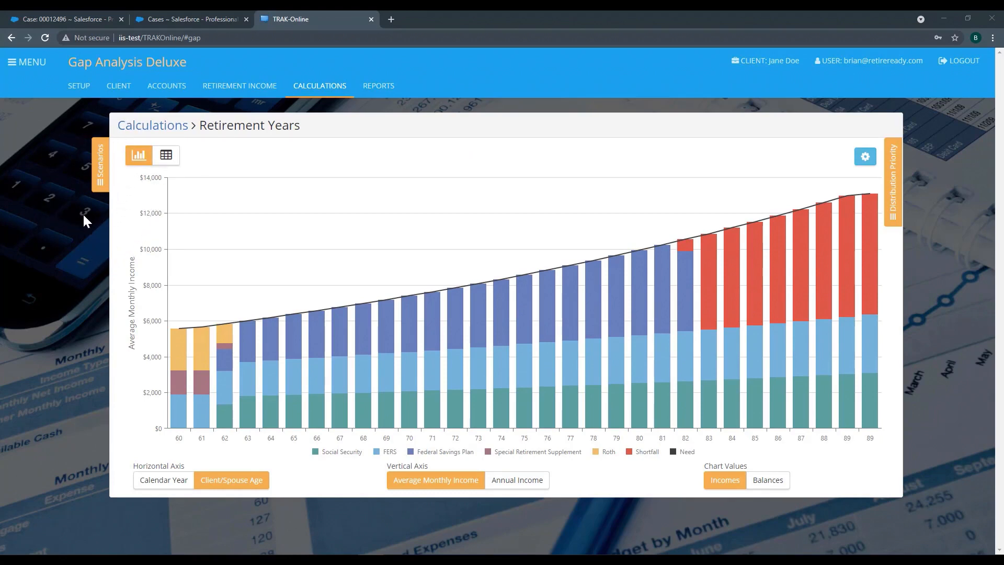
click(96, 188)
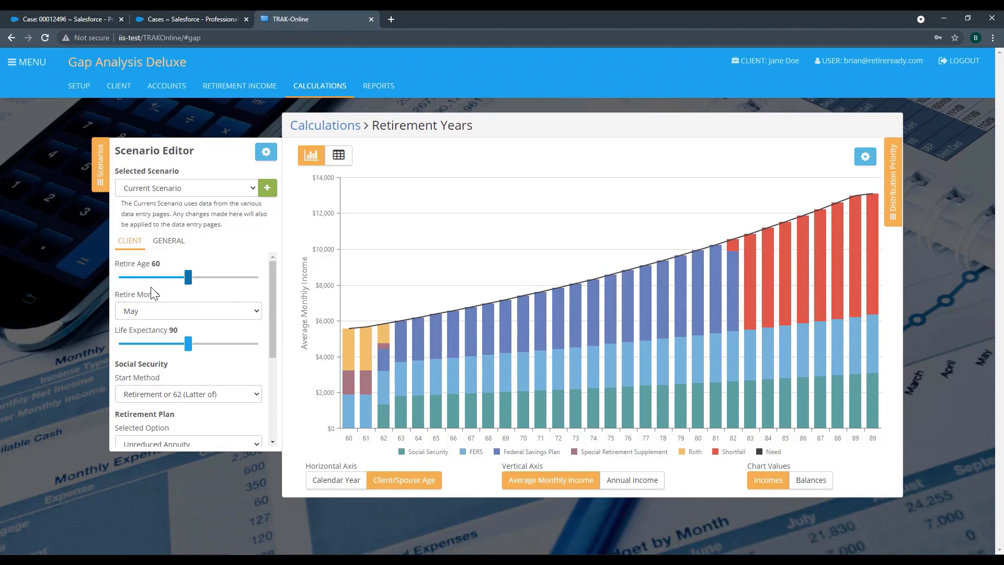
Try retirement ages of 61 and 62 in the Current Scenario and return it to 60.
mouse_move(187, 283)
drag(188, 282, 192, 283)
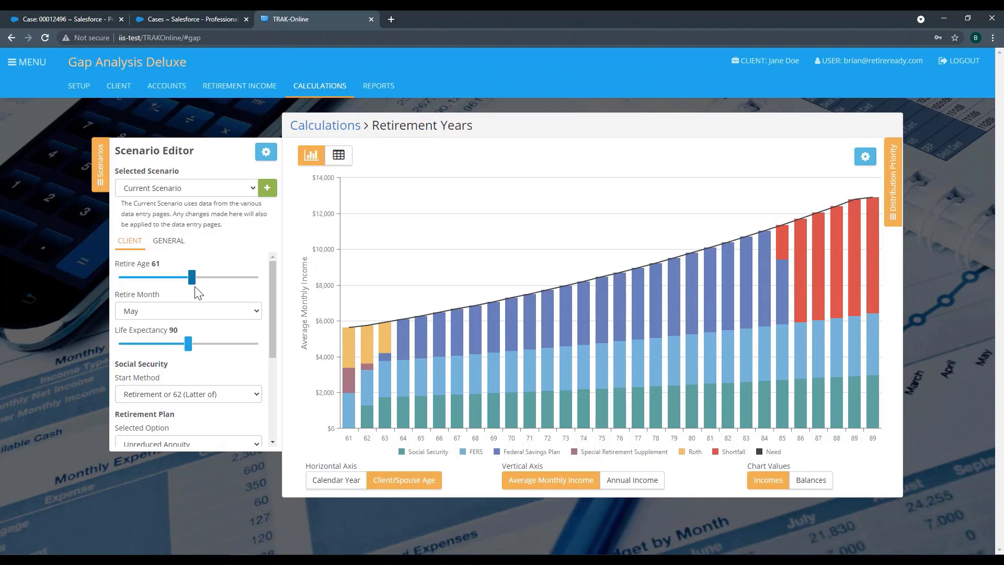
mouse_move(192, 282)
drag(192, 282, 195, 282)
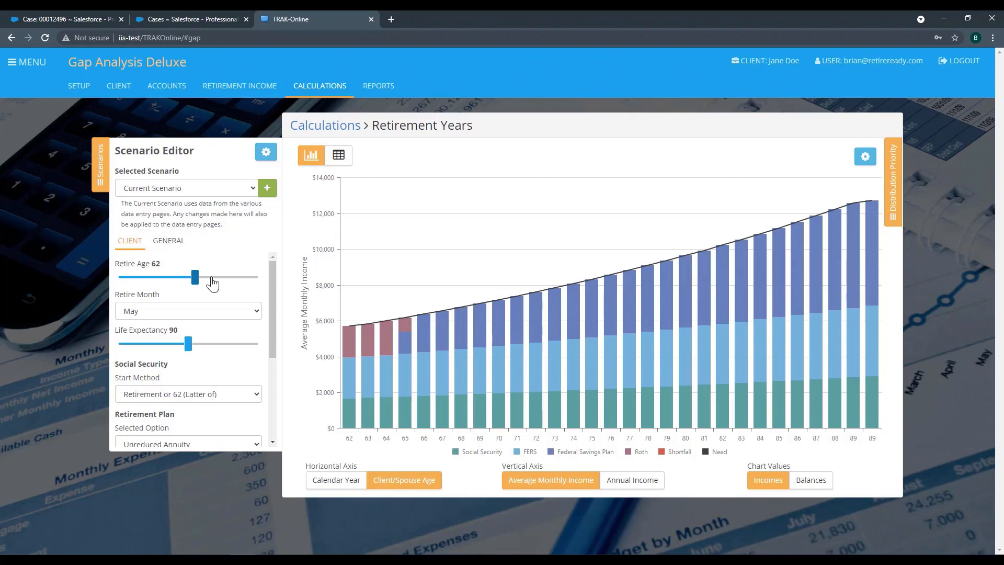
mouse_move(195, 278)
drag(197, 282, 189, 284)
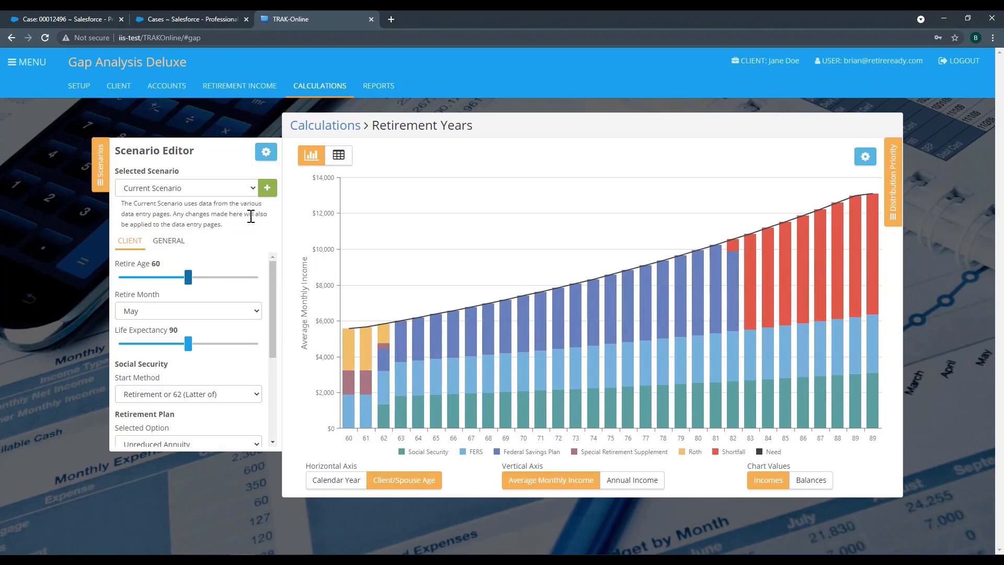
Add a scenario named Retire Later and set its retirement age to 62.
click(269, 194)
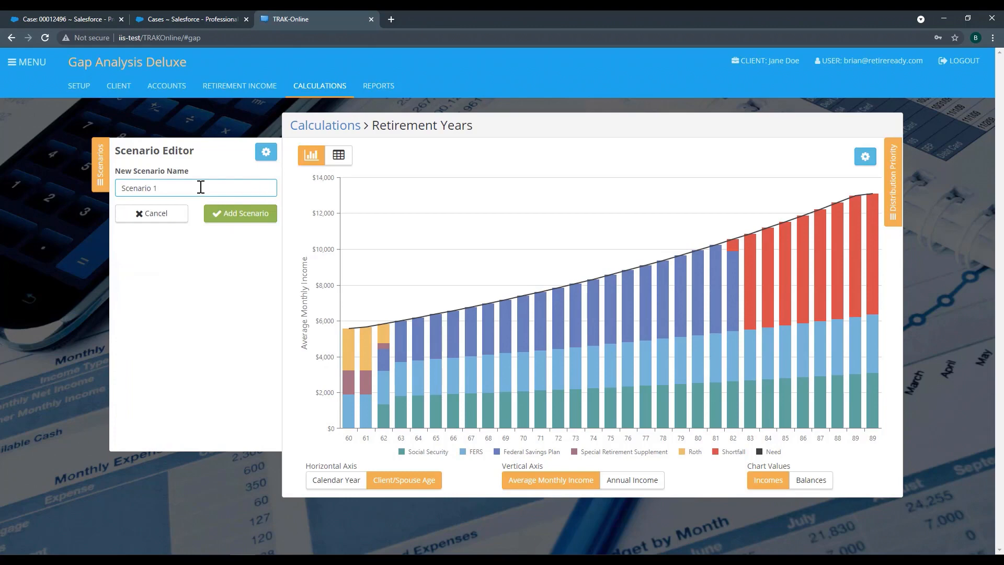
drag(157, 188, 85, 193)
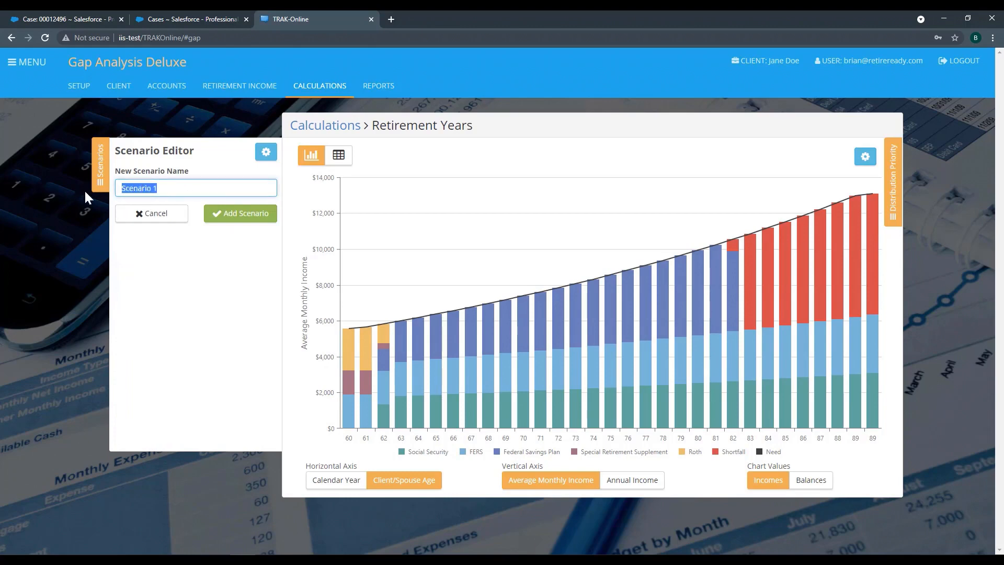
text(Retire Later)
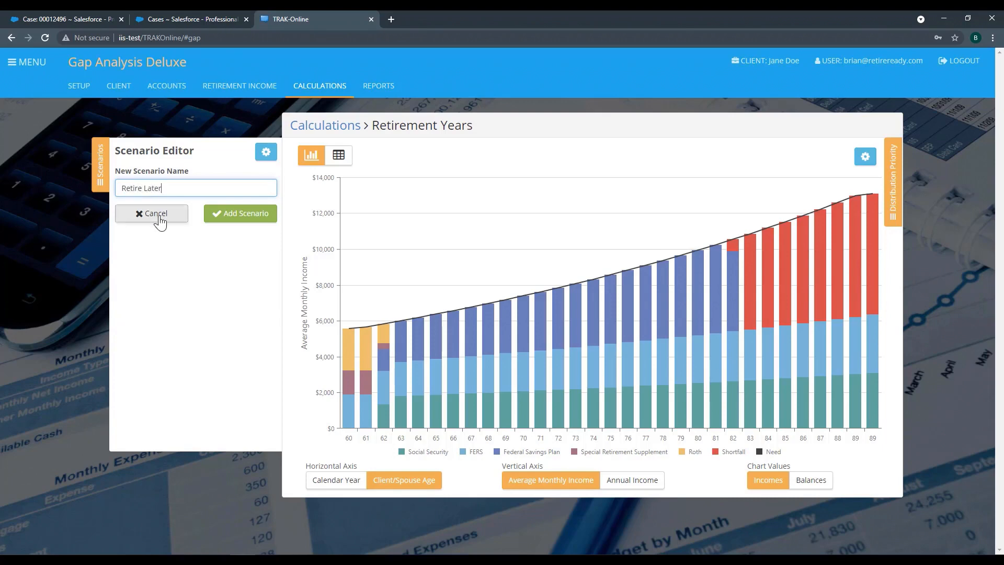
click(230, 224)
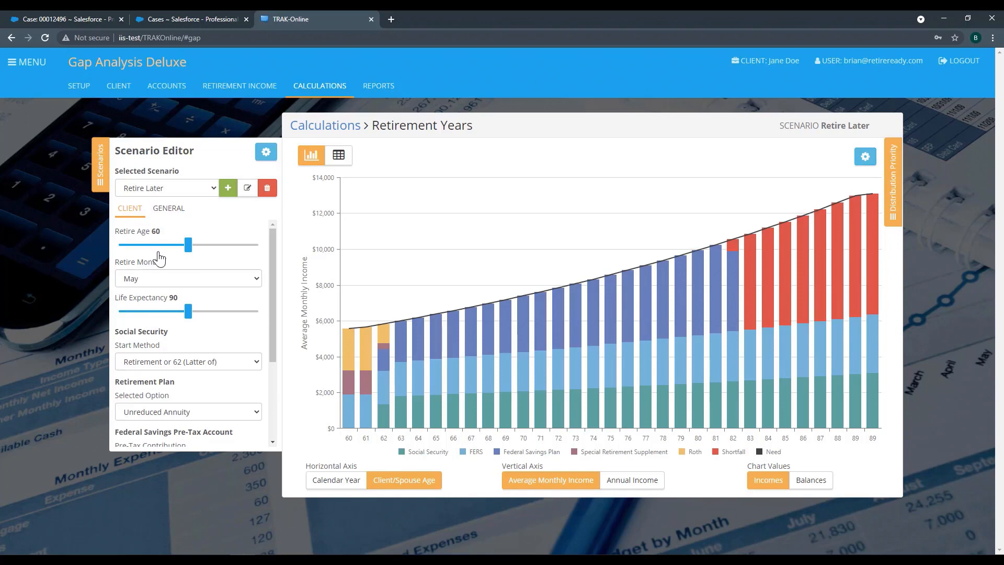
drag(188, 251, 195, 258)
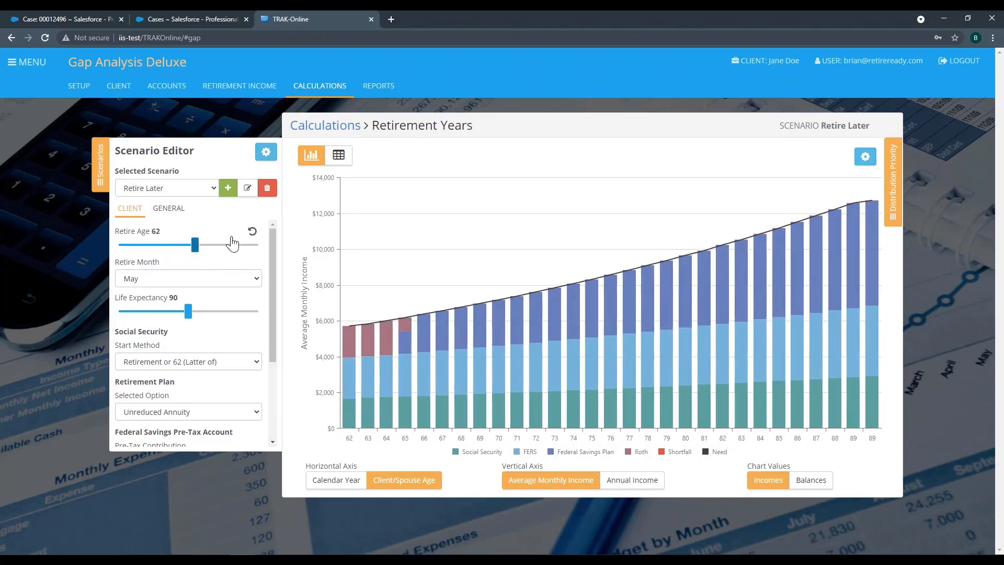
Compare the Current Scenario's chart with Retire Later's, and review the client settings available in the Retire Later scenario.
click(211, 188)
click(198, 200)
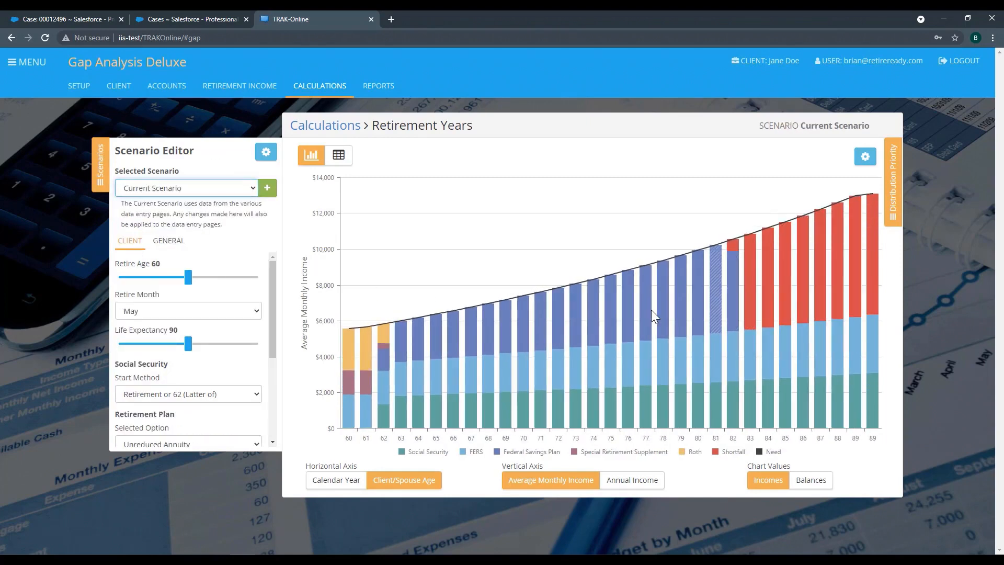
click(252, 189)
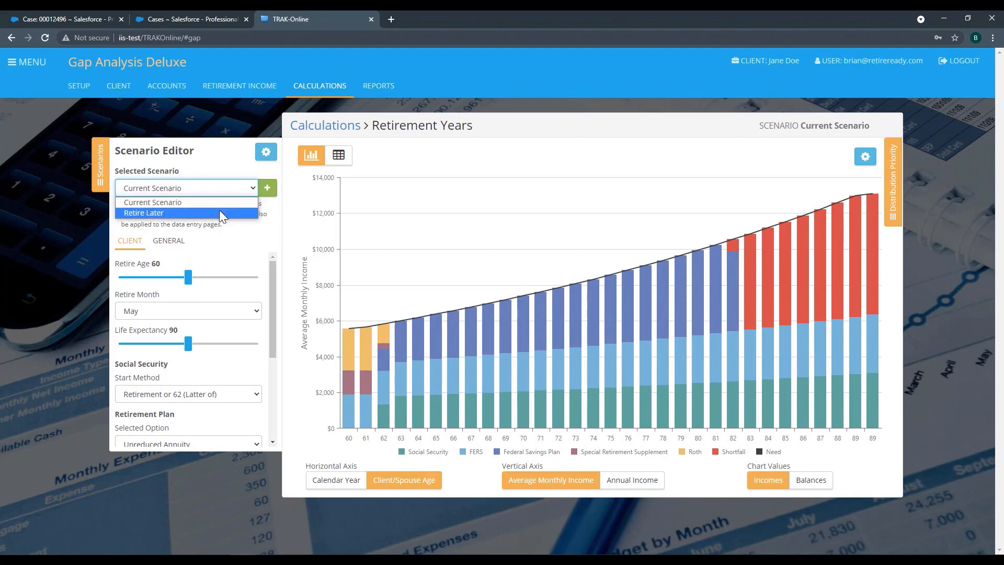
click(218, 212)
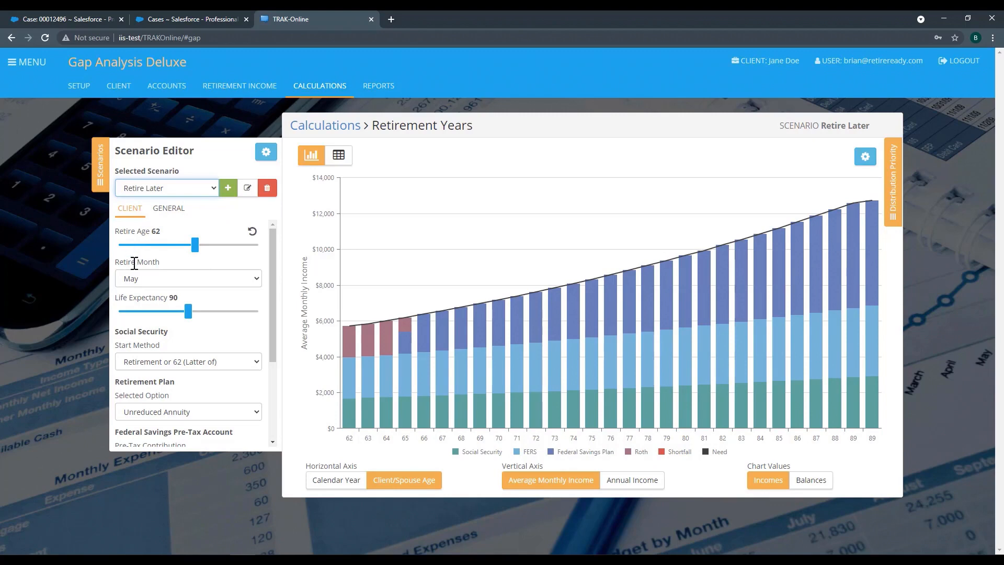
scroll(138, 296, down, 1)
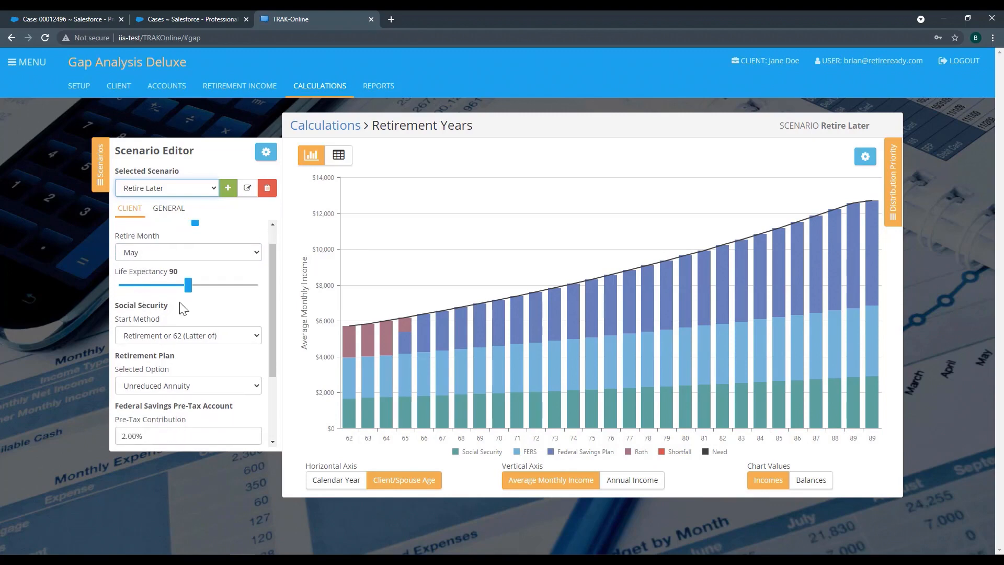
scroll(229, 314, down, 3)
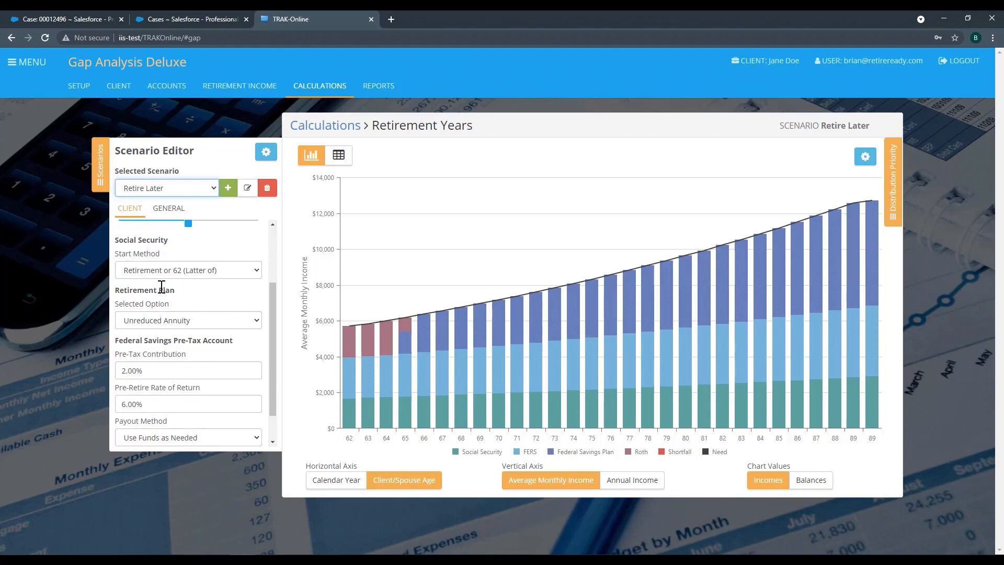
scroll(162, 287, down, 1)
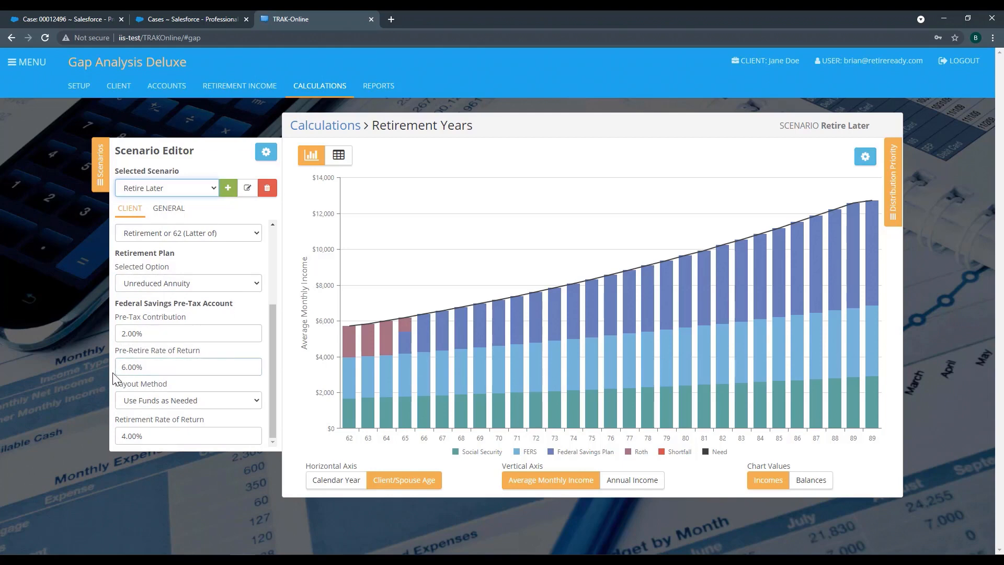
click(166, 372)
Add another scenario named Increase Contribution.
click(228, 188)
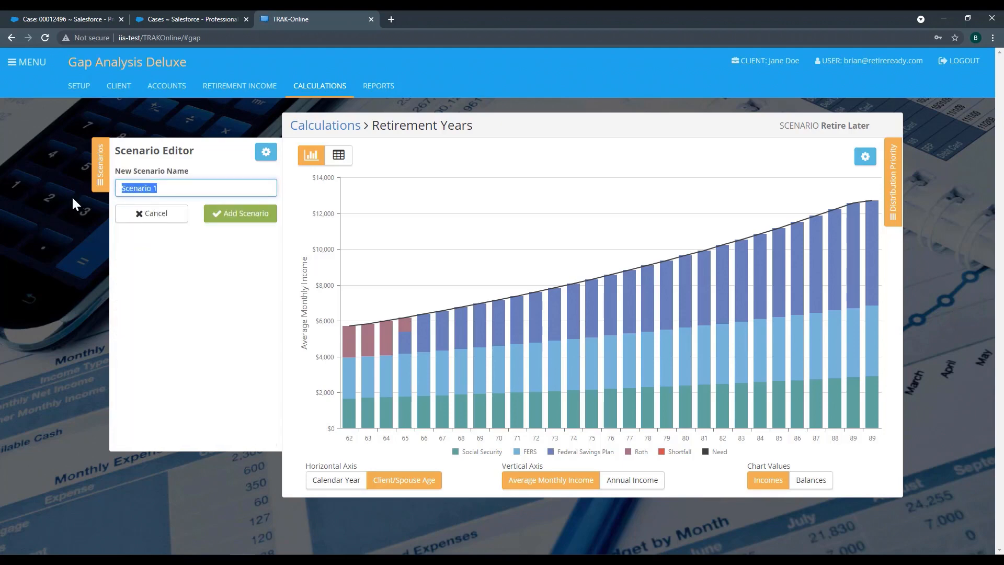
text(Increase Contribution)
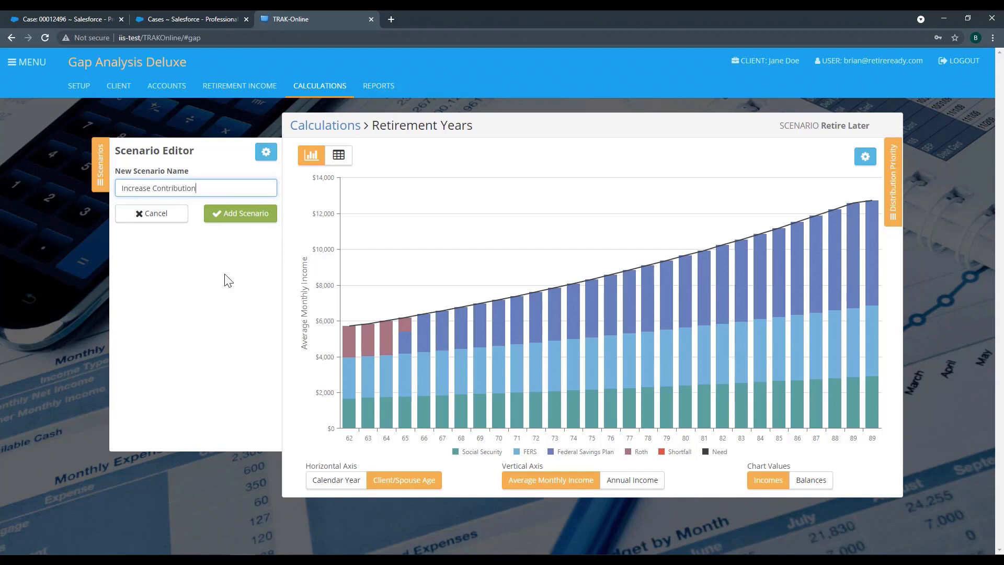
click(241, 219)
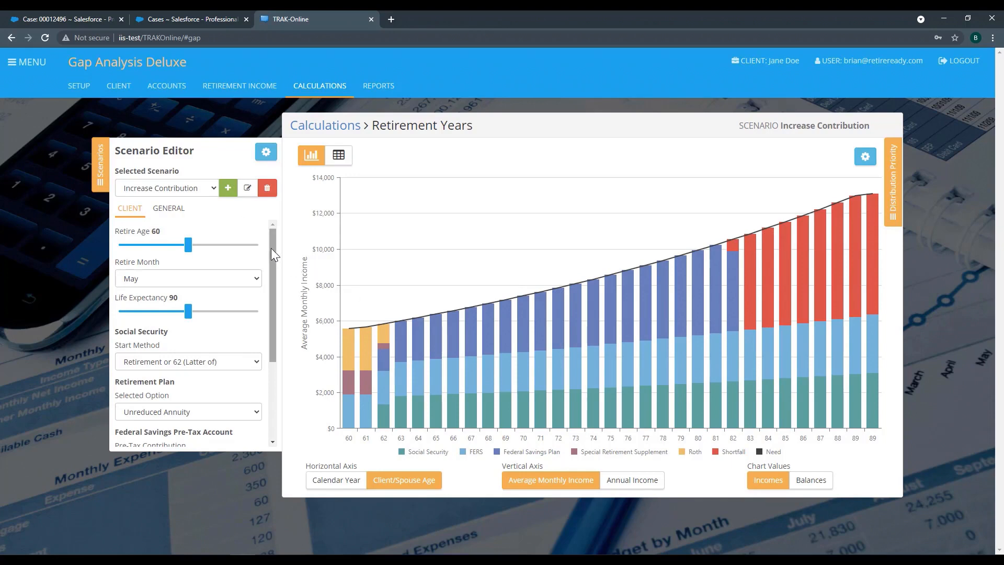
Try Federal Savings pre-tax contributions of 8%, 10% and 12% in the Increase Contribution scenario.
drag(271, 247, 265, 325)
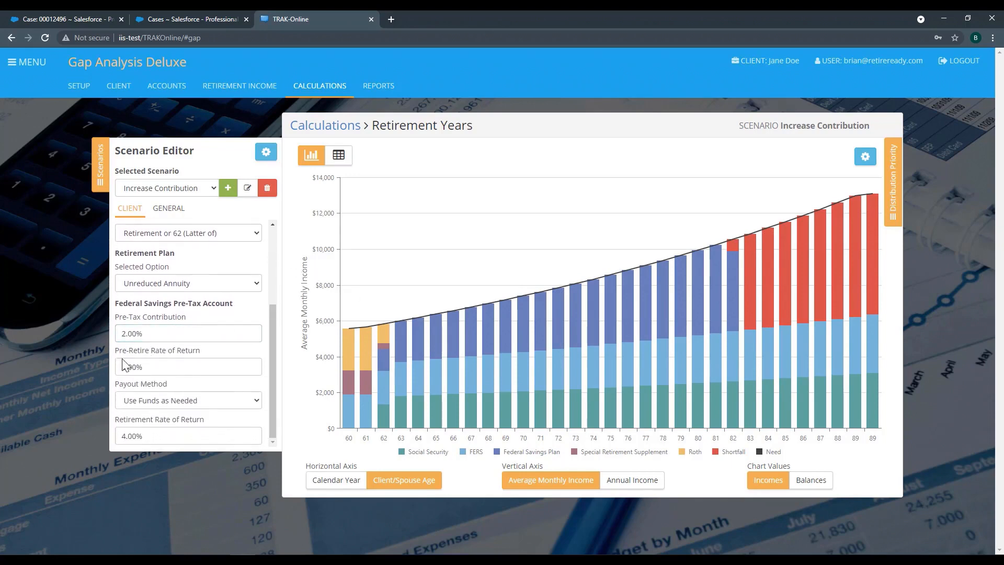
click(163, 333)
drag(158, 335, 82, 337)
text(8)
drag(210, 336, 70, 330)
text(10)
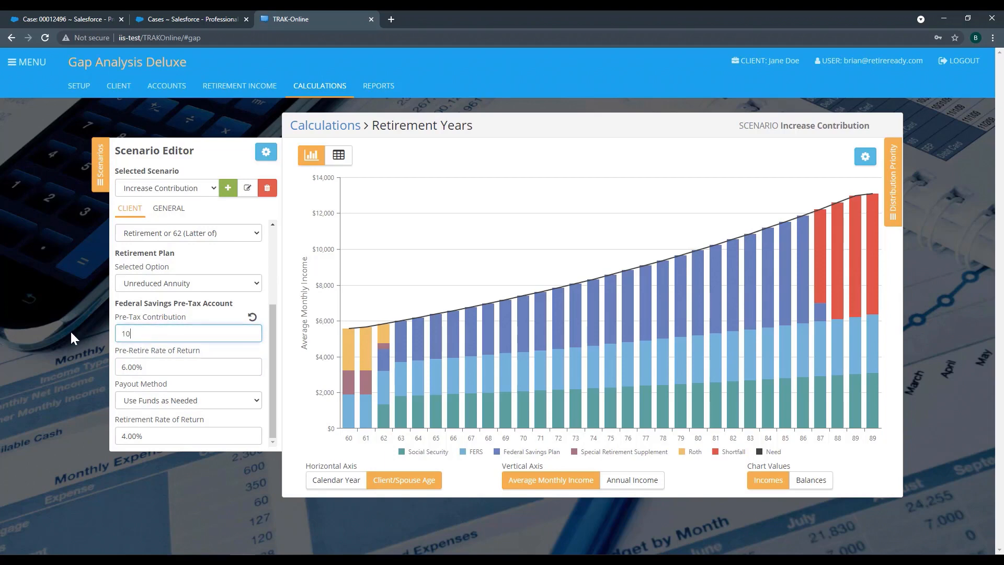
click(195, 352)
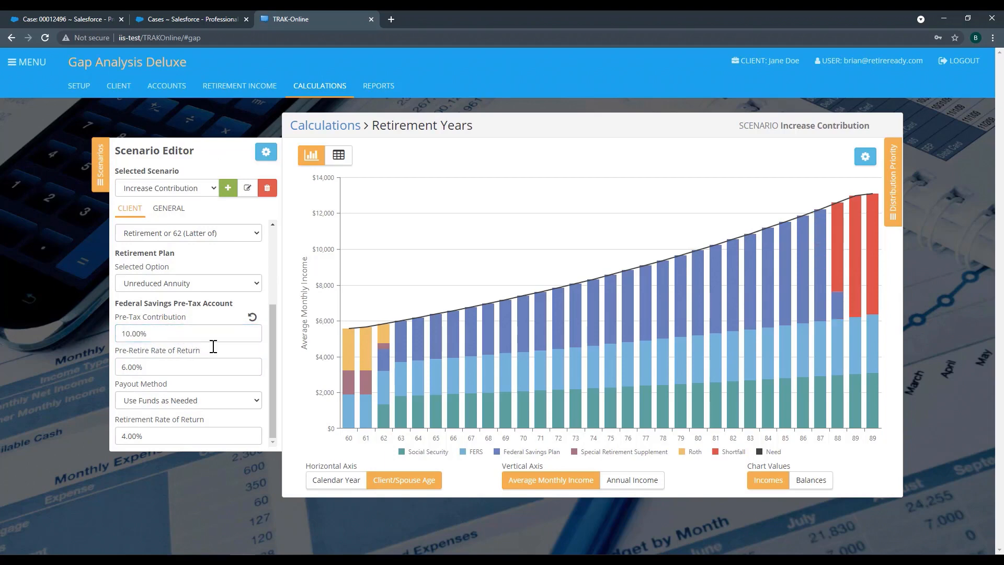
click(168, 339)
text(12)
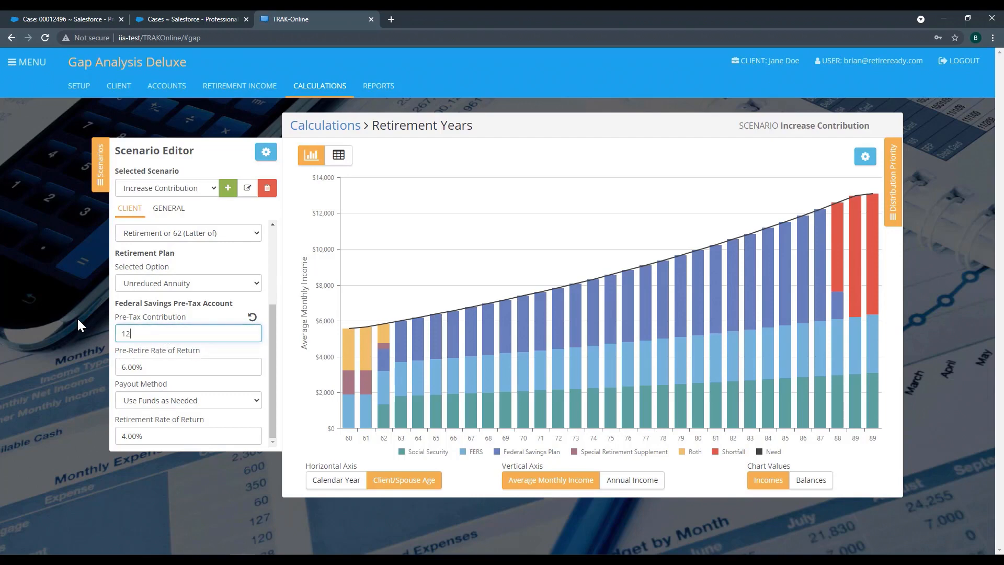
click(248, 346)
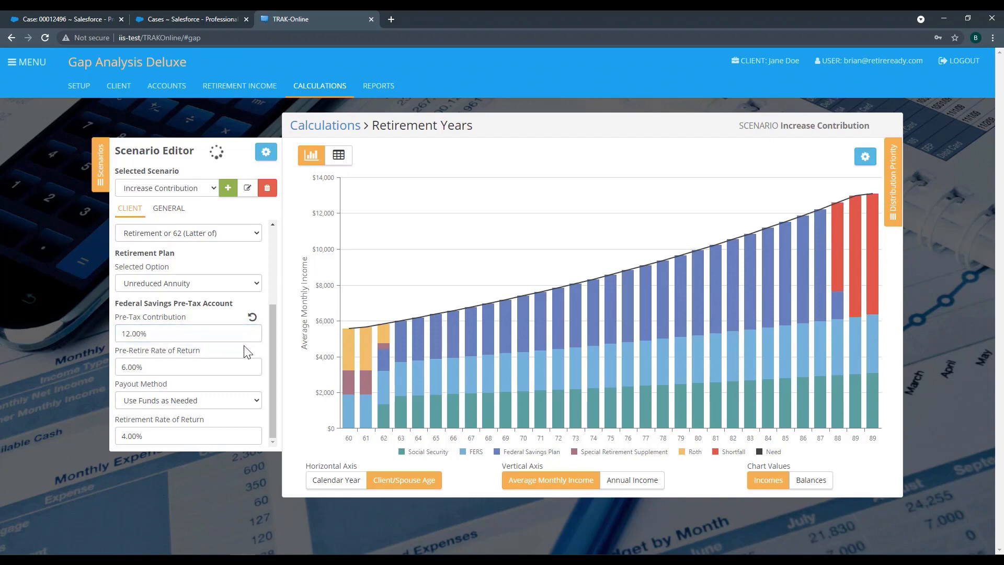
Set the Federal Savings pre-tax contribution to 14% in the Increase Contribution scenario.
click(192, 333)
text(14)
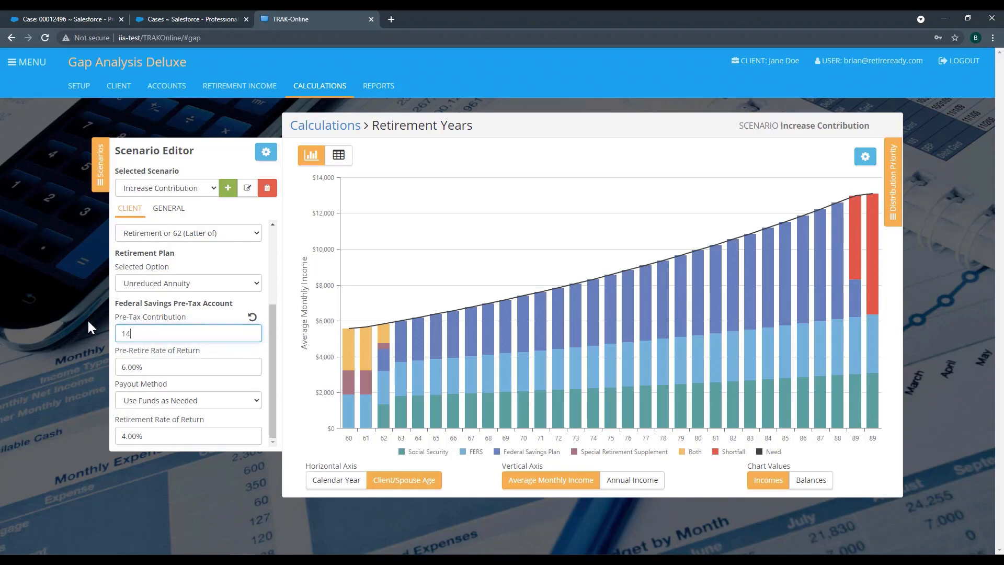
click(200, 354)
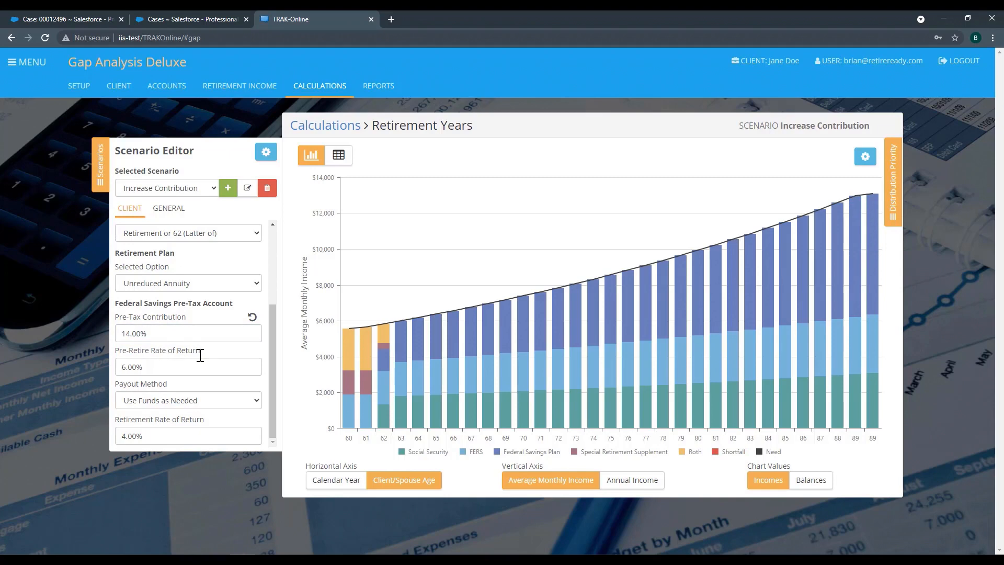
click(191, 330)
click(233, 344)
Display the Current Scenario and Retire Later in turn to compare their retirement income charts with Increase Contribution.
scroll(235, 350, up, 2)
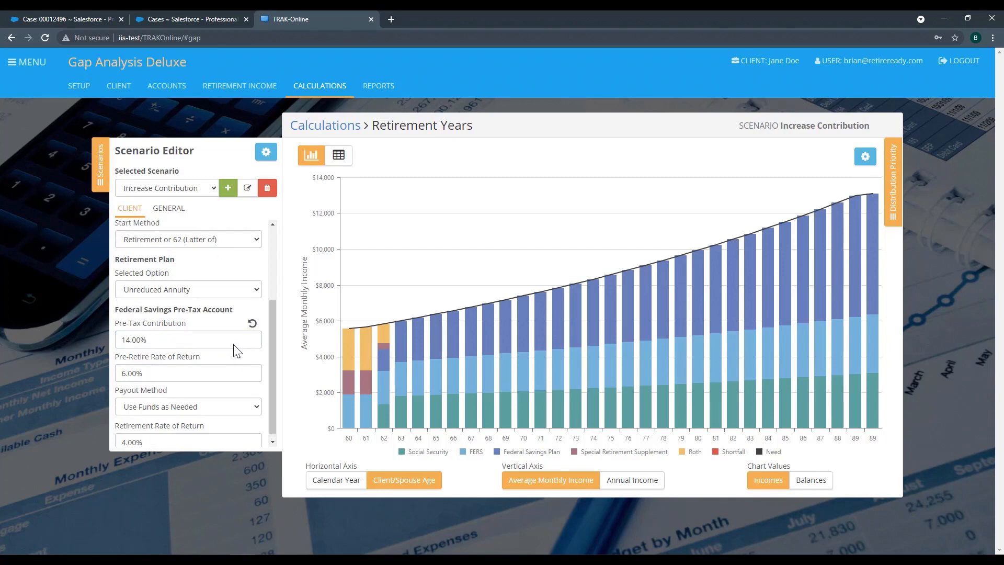
click(211, 189)
click(187, 202)
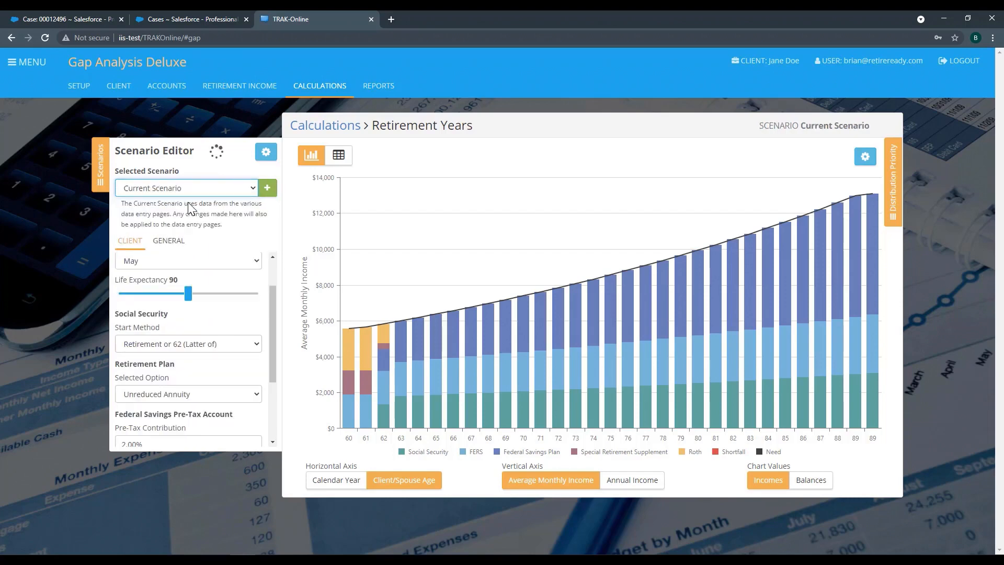
click(244, 189)
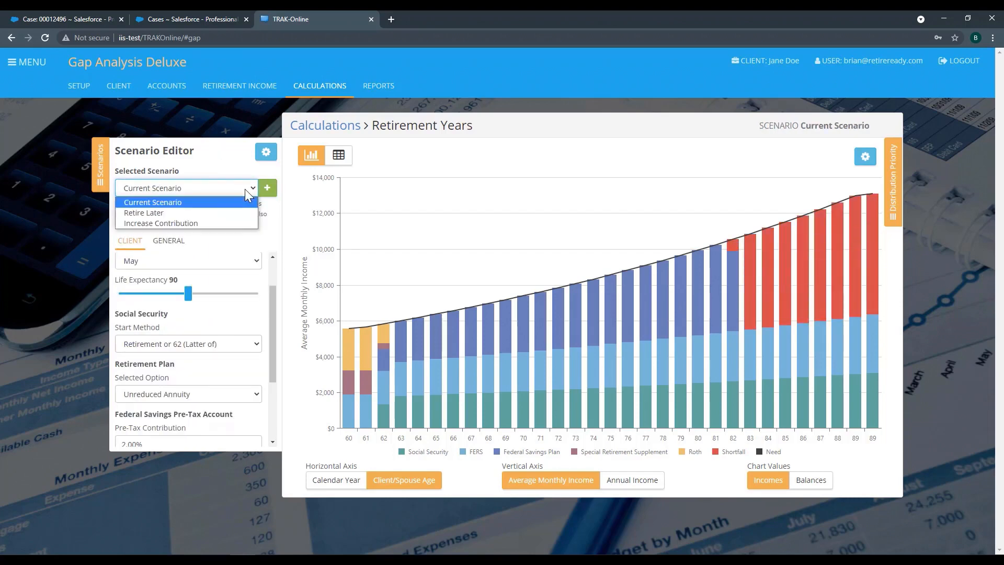
click(203, 211)
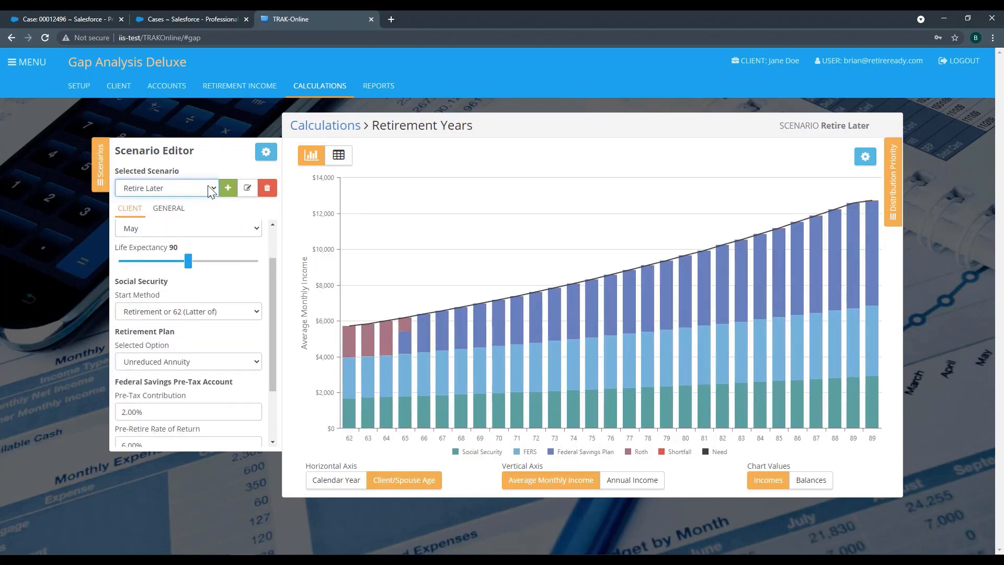
Display the Increase Contribution scenario's retirement income chart again.
click(213, 188)
click(181, 222)
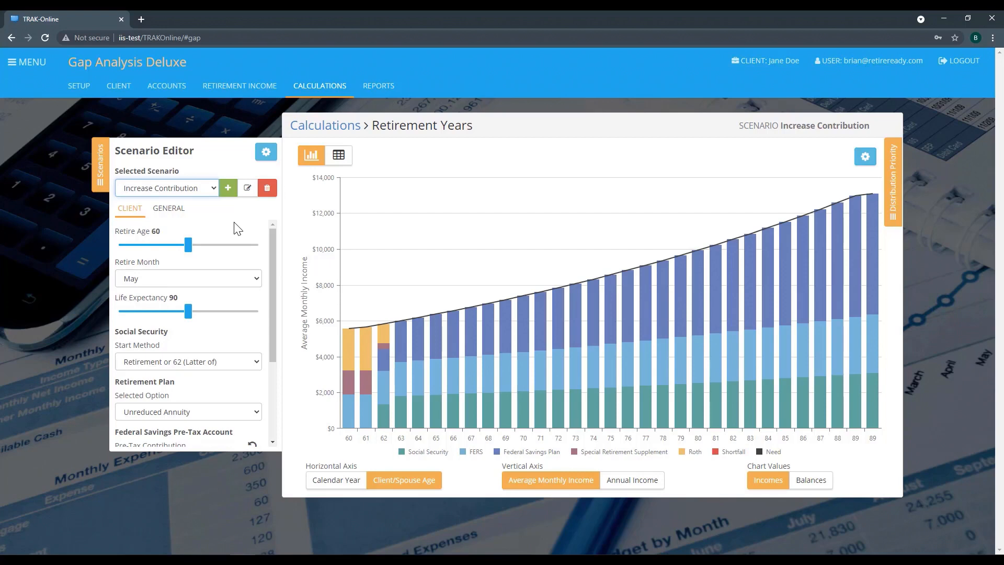
Build a Gap Analysis report with the Minimalist green cover page, Data and Calculation Overview and Retirement Years - Chart.
click(382, 93)
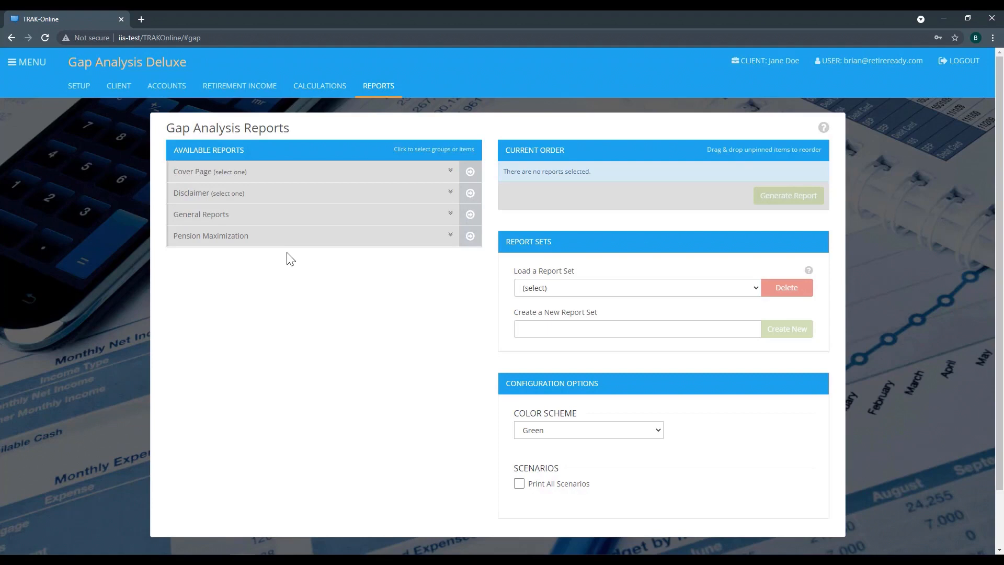
click(365, 173)
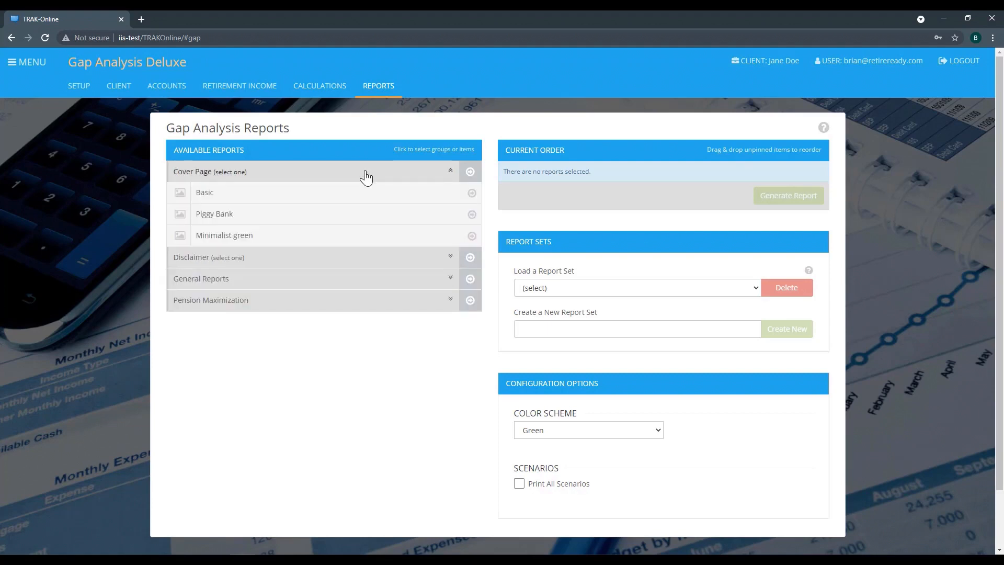
click(287, 242)
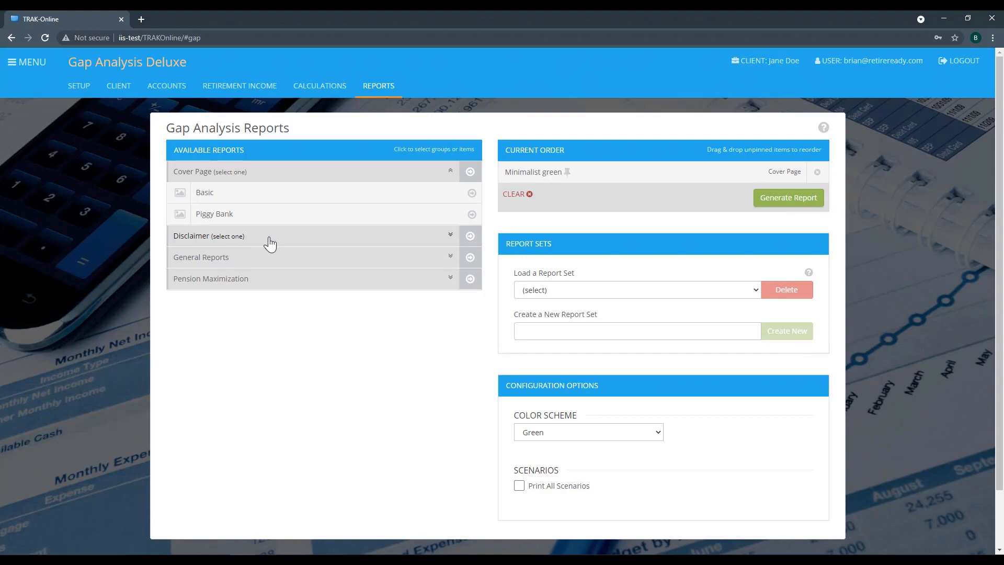
click(292, 263)
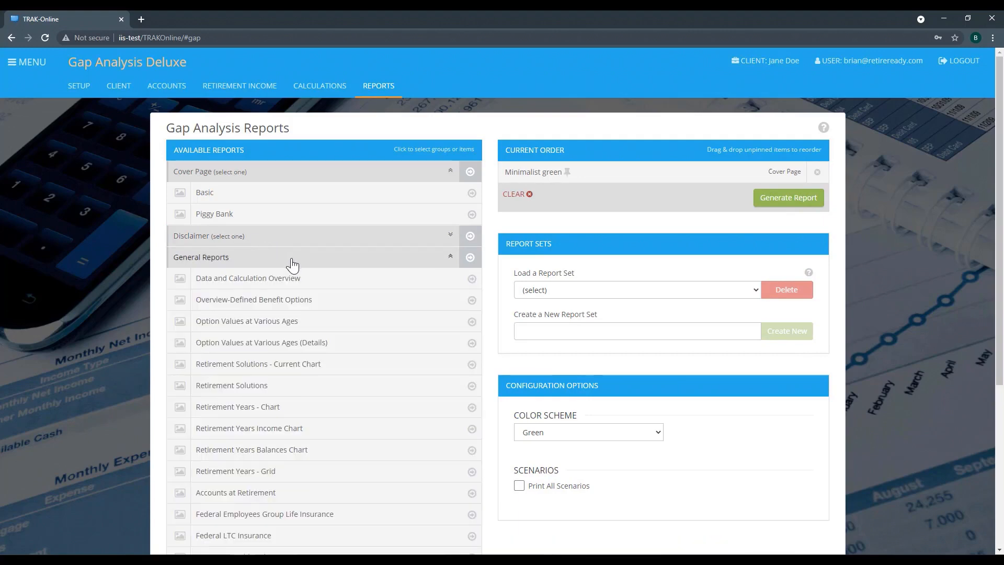
click(261, 289)
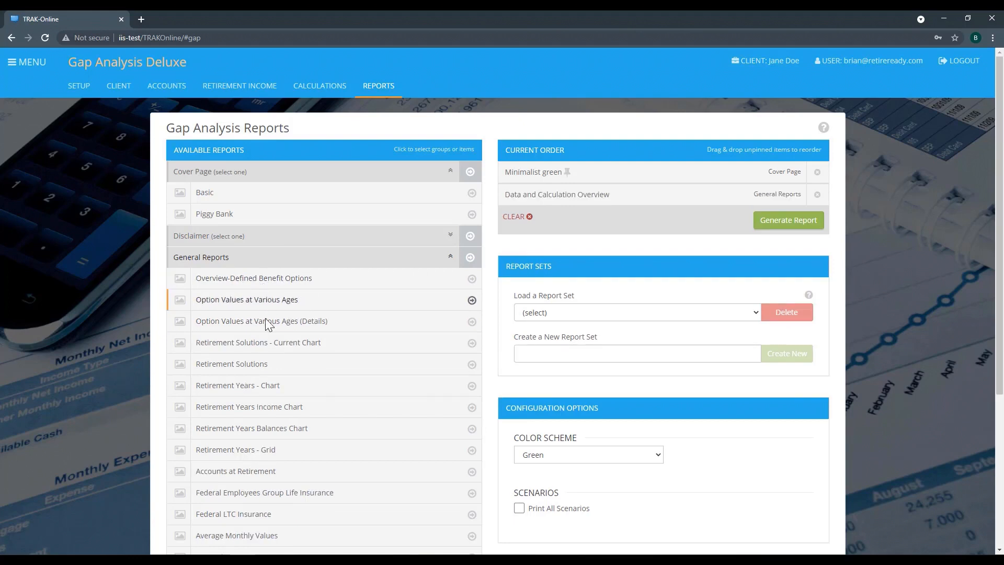
click(266, 387)
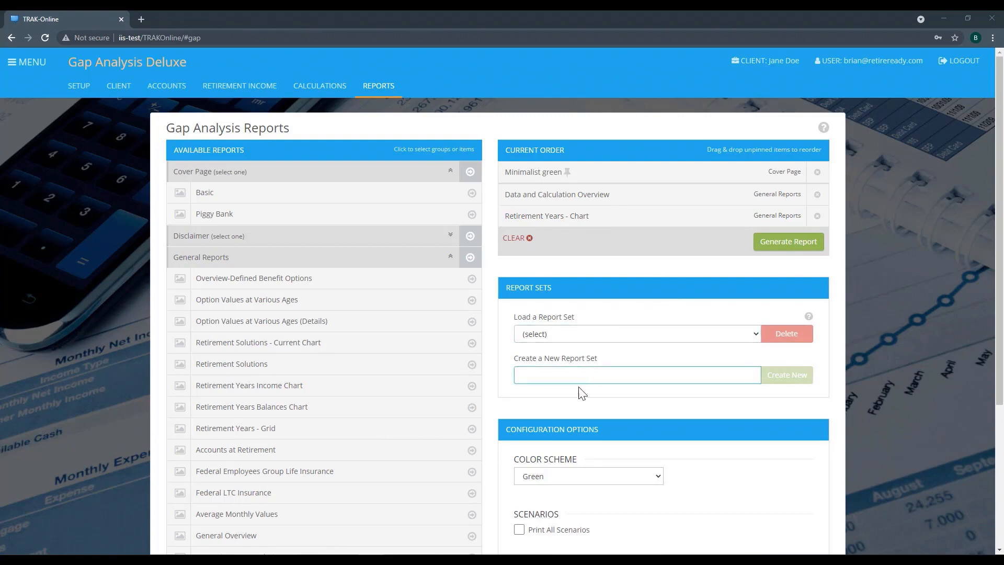
Generate the report with all scenarios printed, and return from the opened PDF to the list of generated reports.
scroll(581, 397, down, 2)
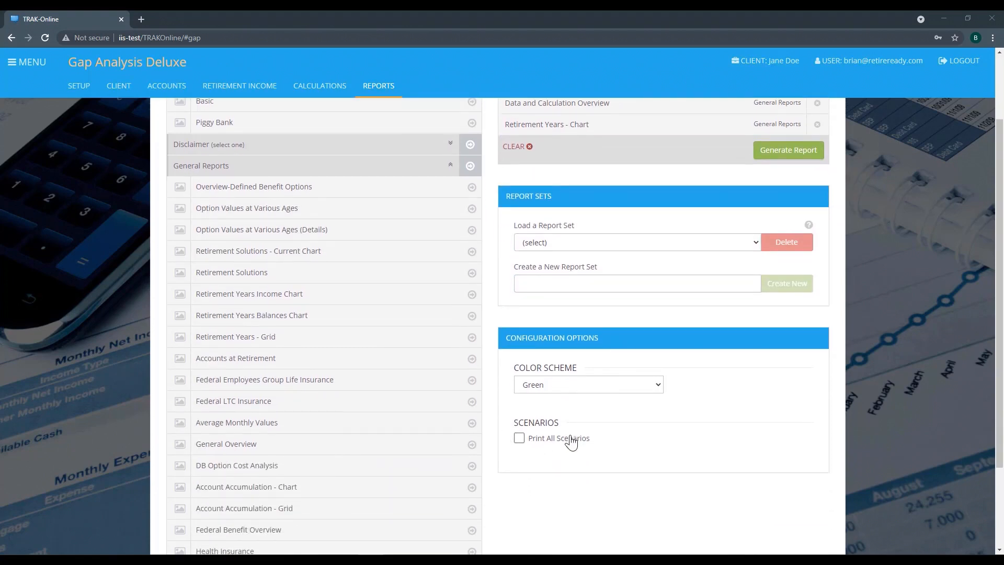
click(519, 439)
scroll(543, 458, up, 2)
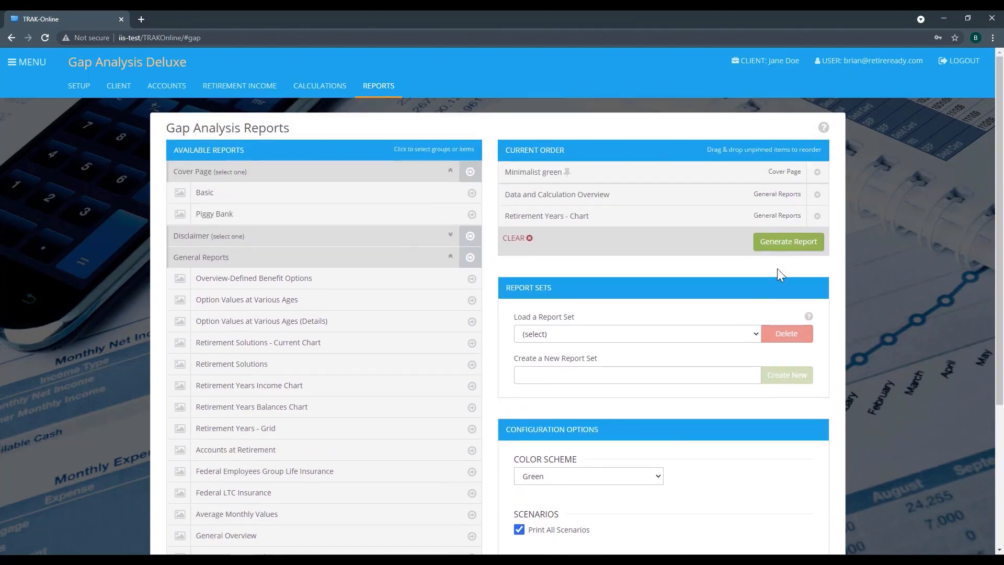
click(781, 252)
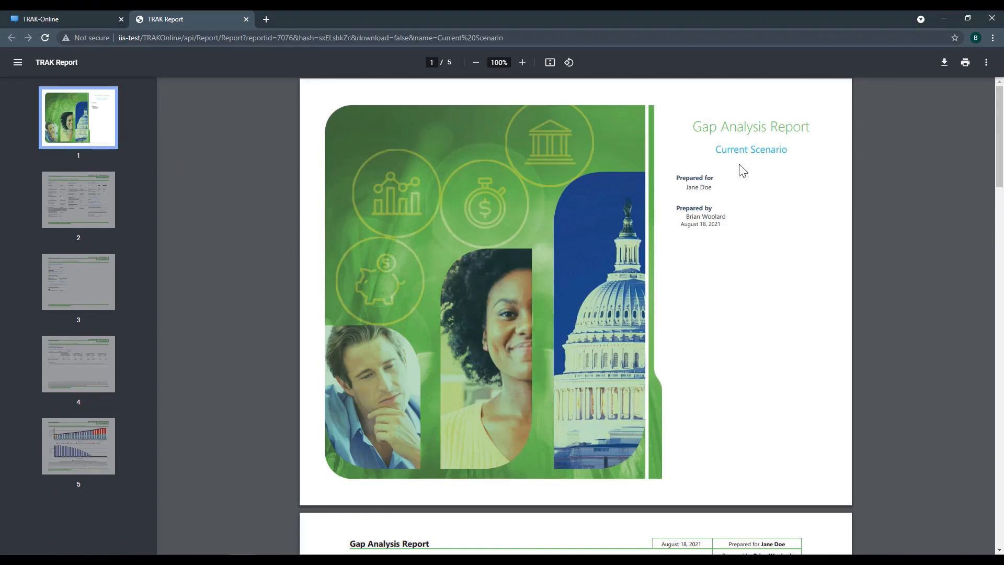
click(64, 21)
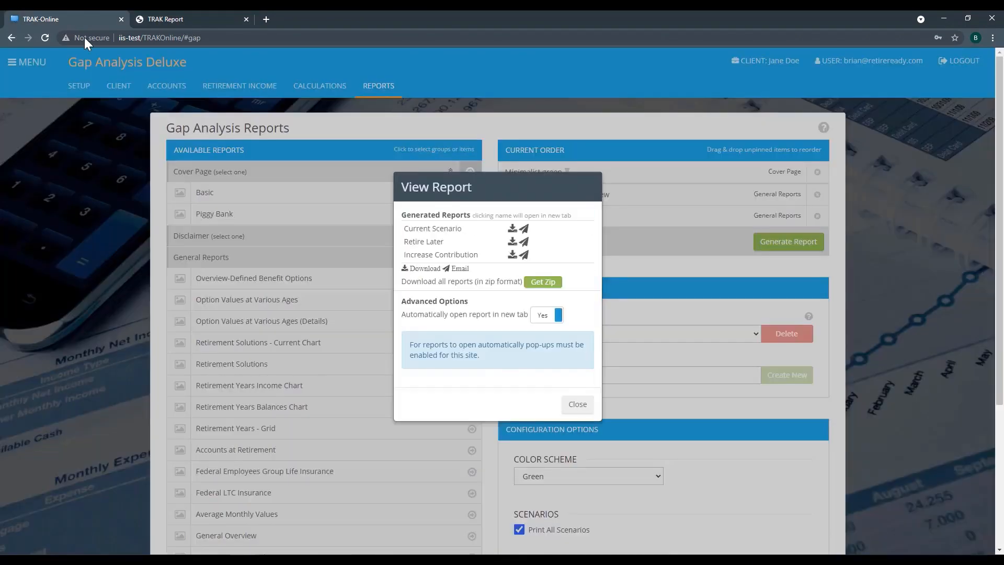